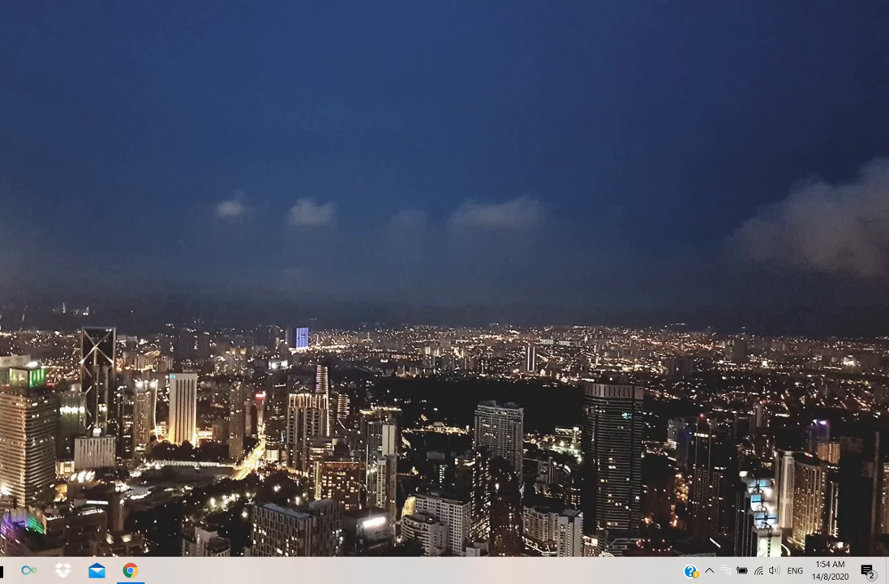
- Switch to YouTube in Chrome and check the channel's account menu
click(135, 572)
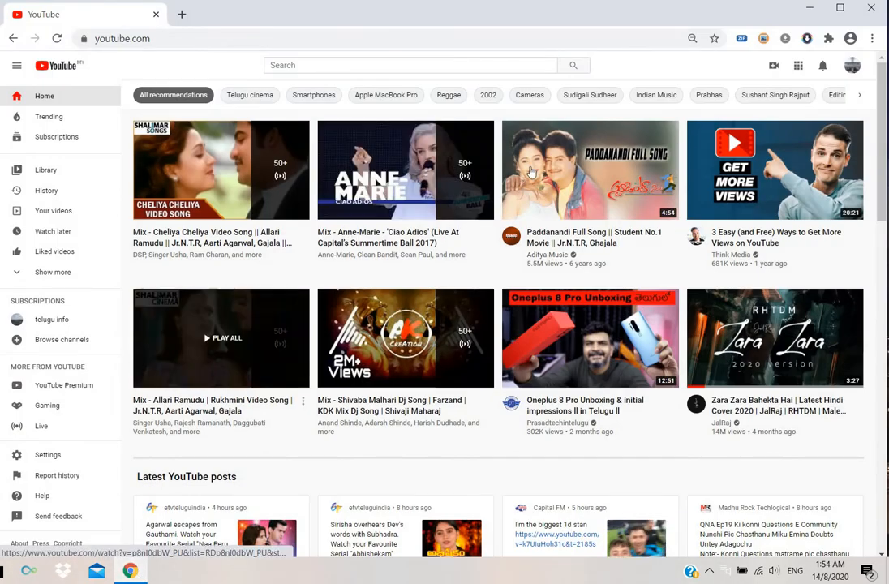
click(852, 66)
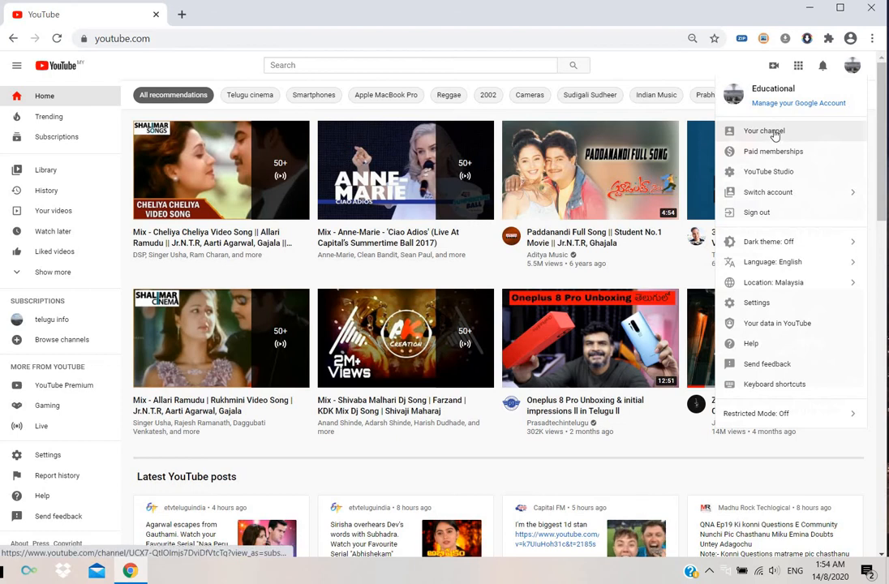
click(725, 62)
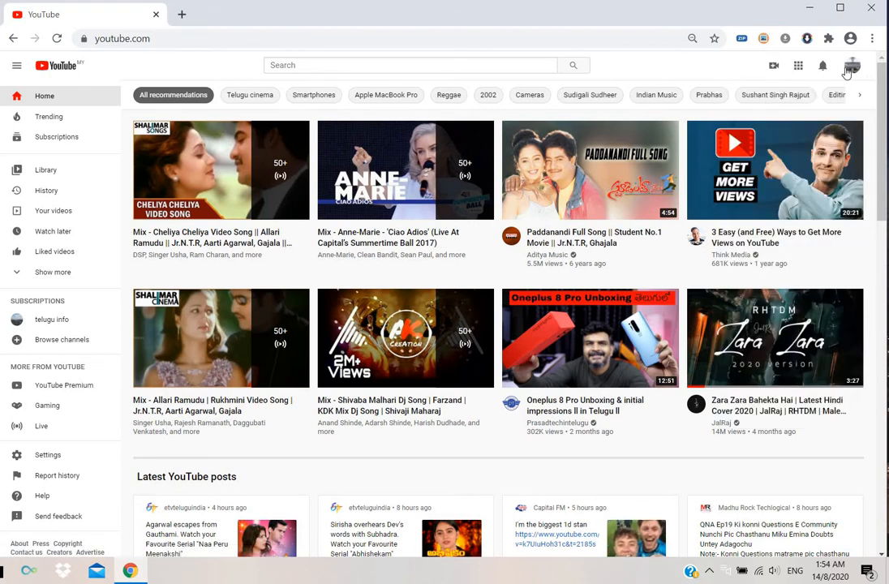
- Start a video upload and add the "how to change mail password" video from the Downloads folder
click(774, 69)
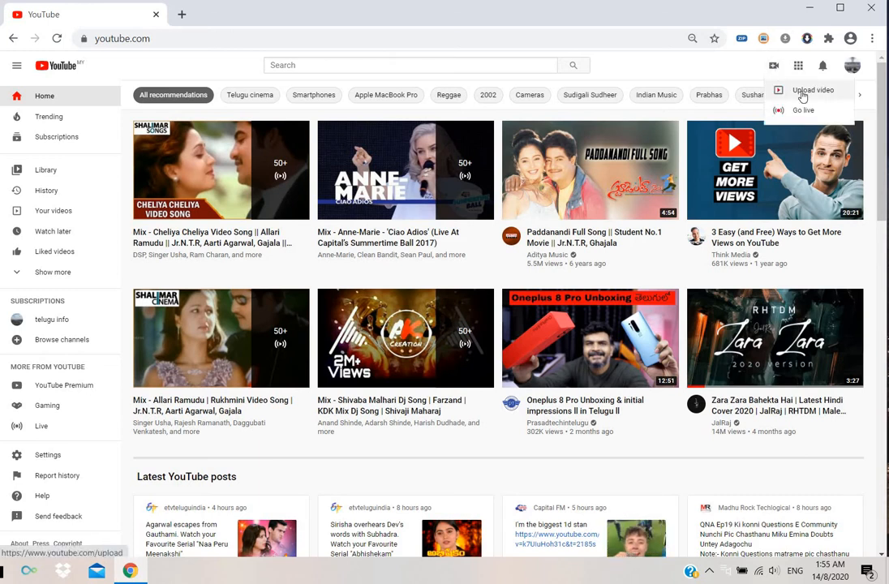
click(802, 94)
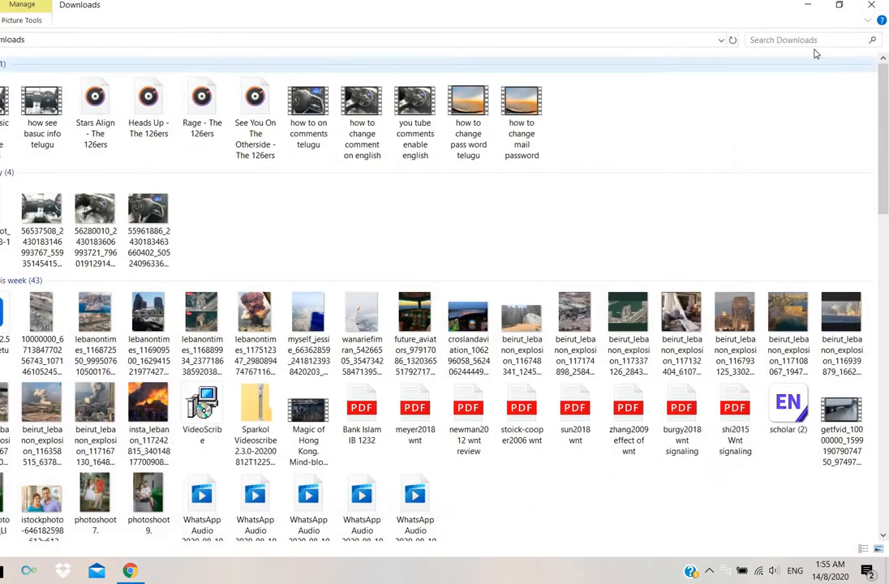
click(838, 6)
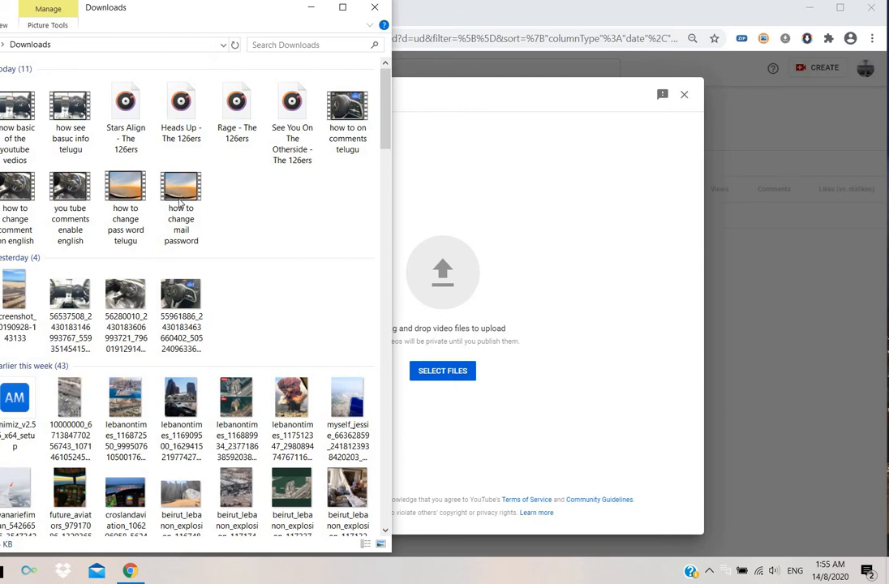
drag(180, 193, 454, 292)
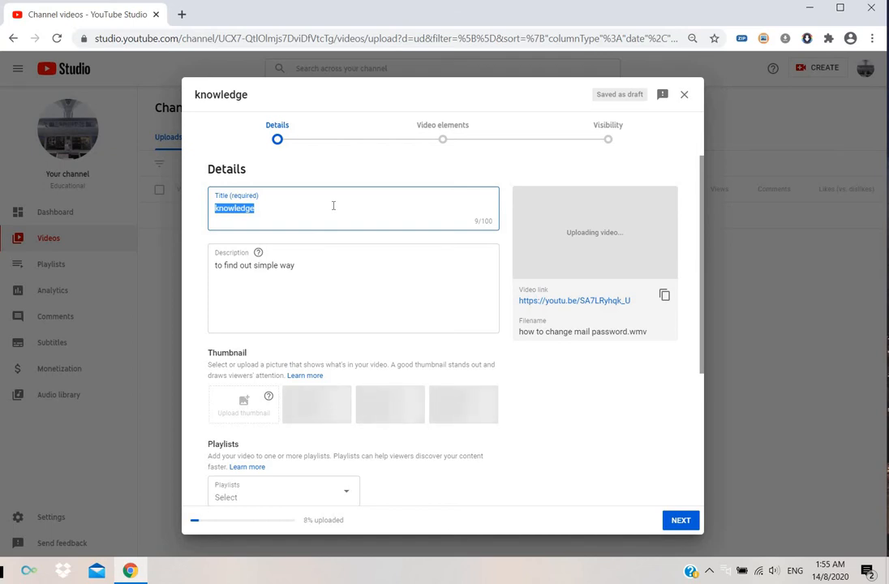
- Replace the video title with "How to change the gmail password simple ?"
key(BackSpace)
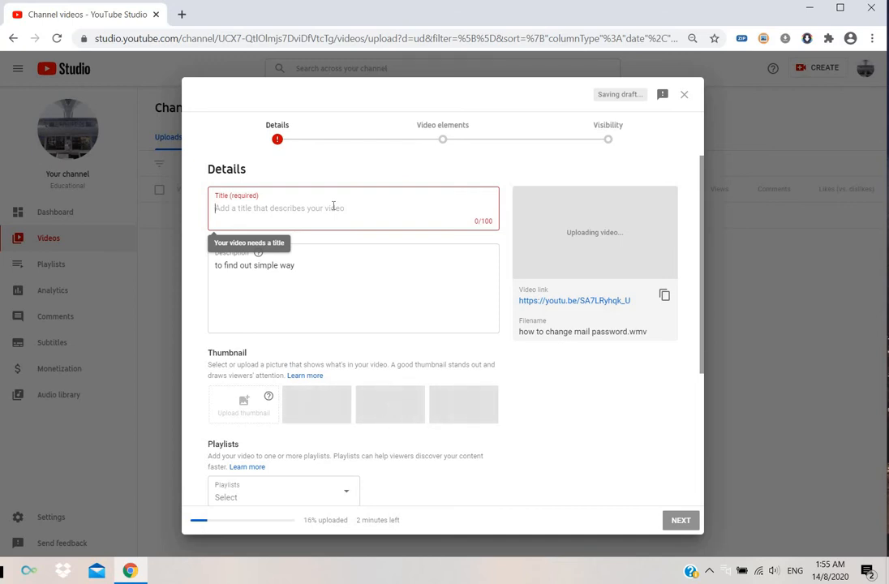
text(H)
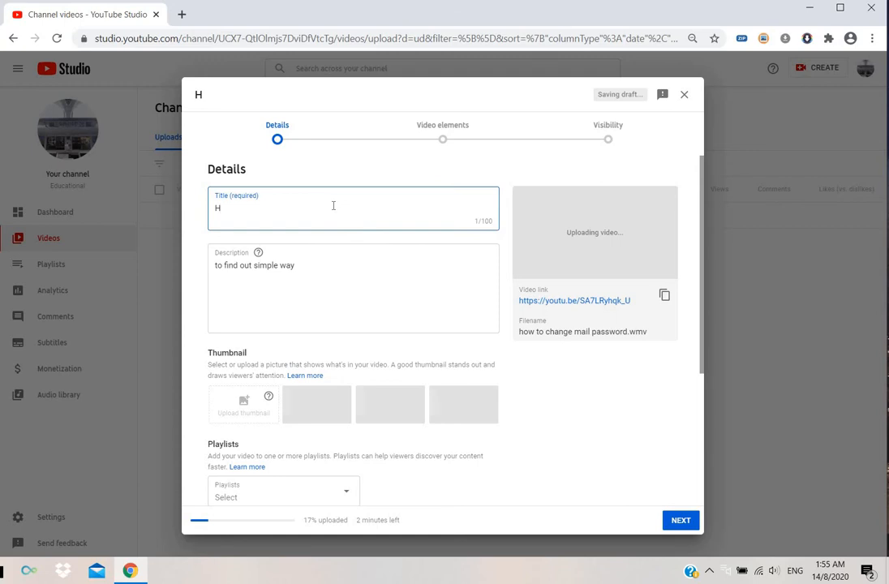
text(ow)
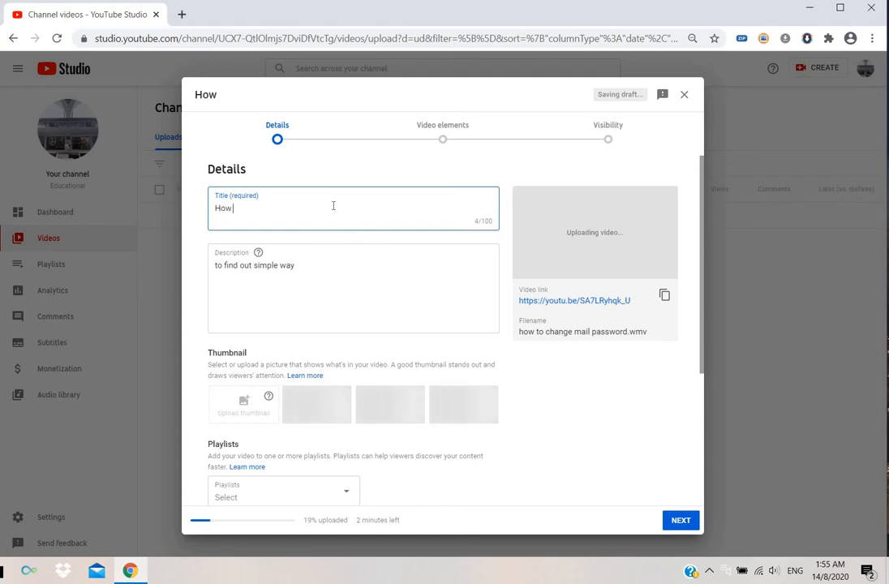
text( to cha)
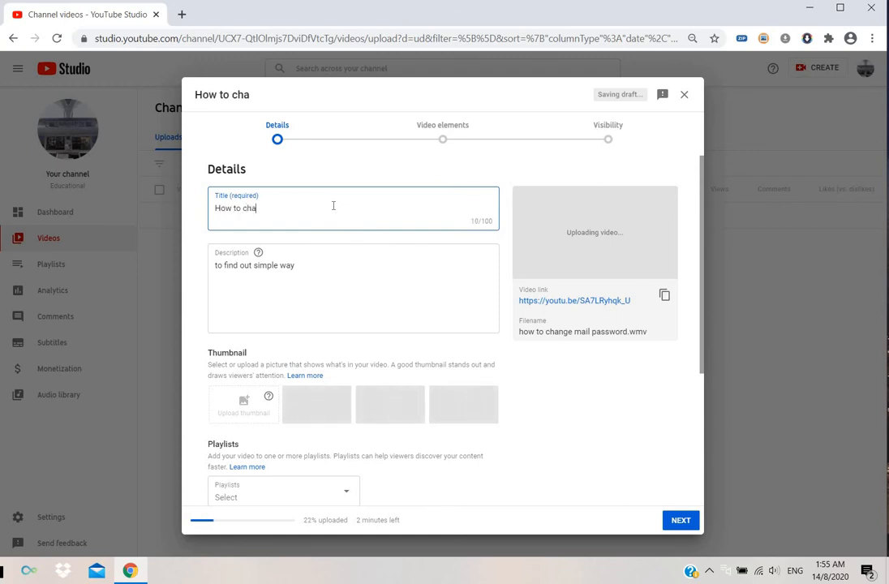
text(nge the gai)
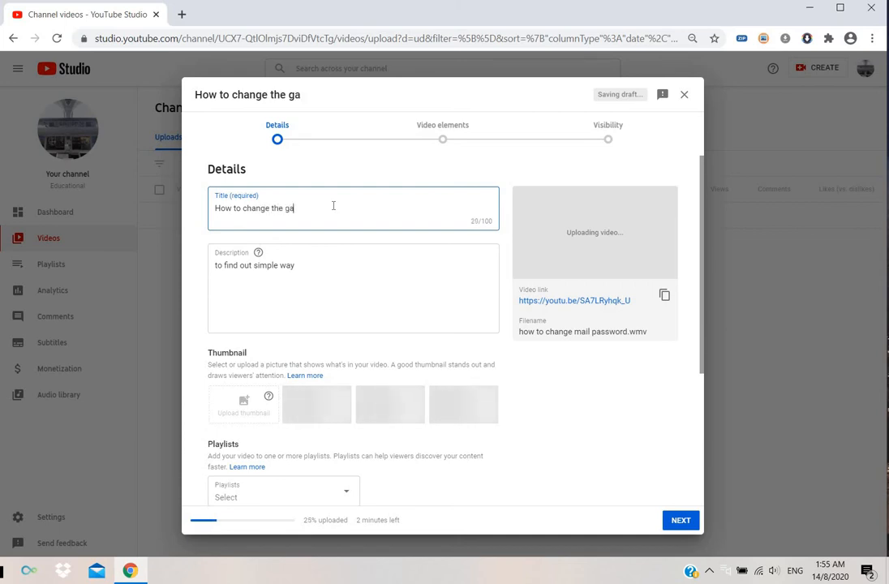
key(BackSpace)
key(BackSpace)
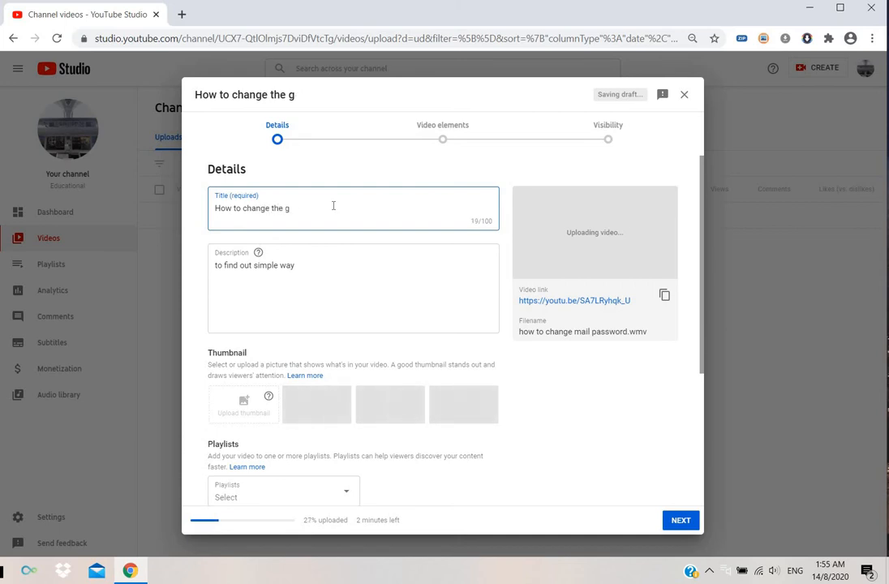
text(mail p)
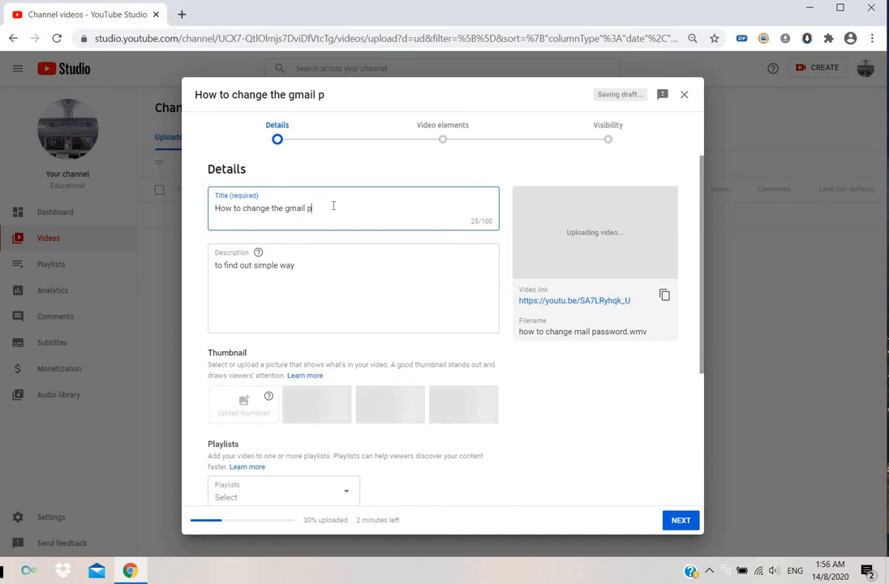
text(asswo)
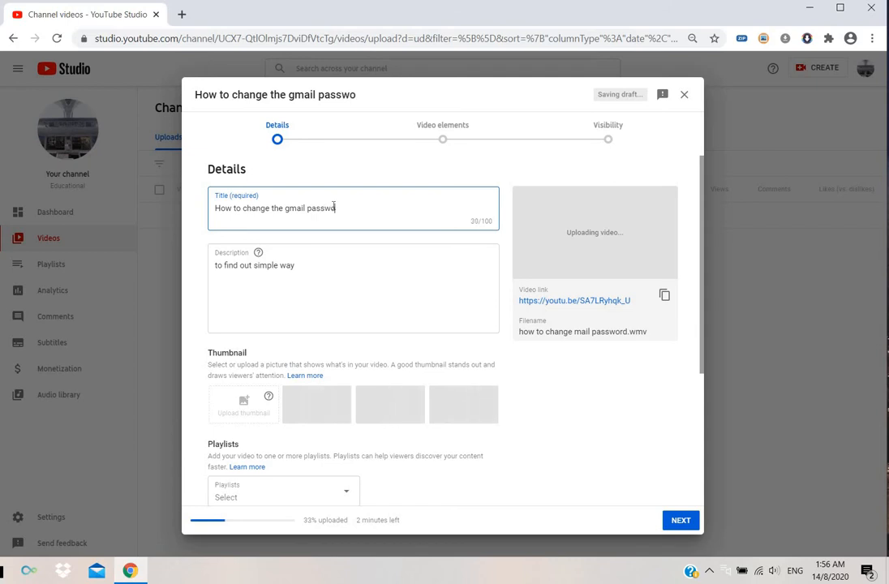
text(rd simple ?)
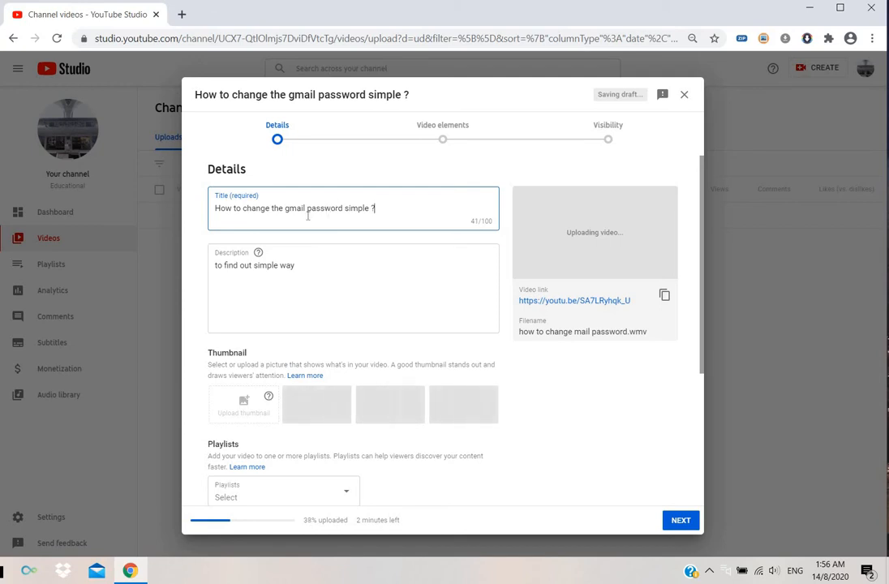
- Replace the video description with the hashtags "#howtochange #passwordchange #gmail"
click(299, 265)
key(ctrl+a)
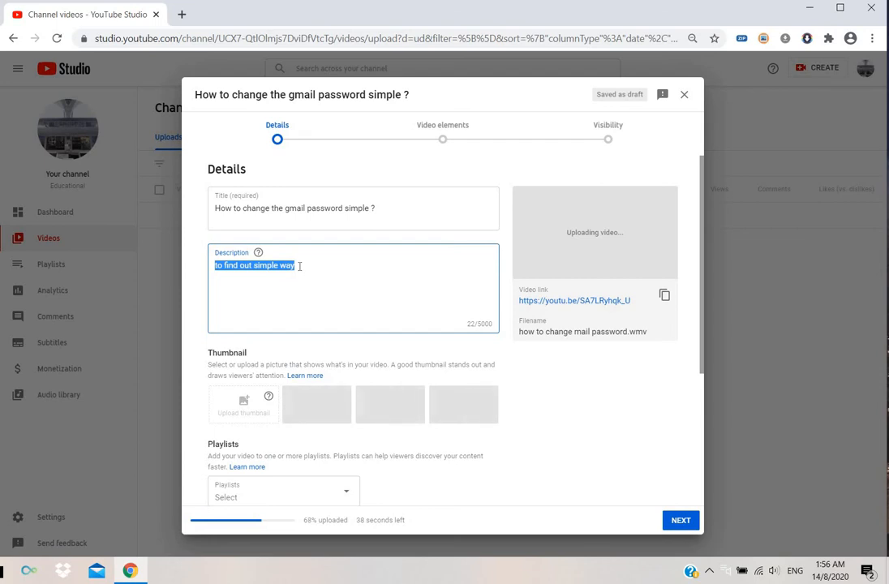
key(BackSpace)
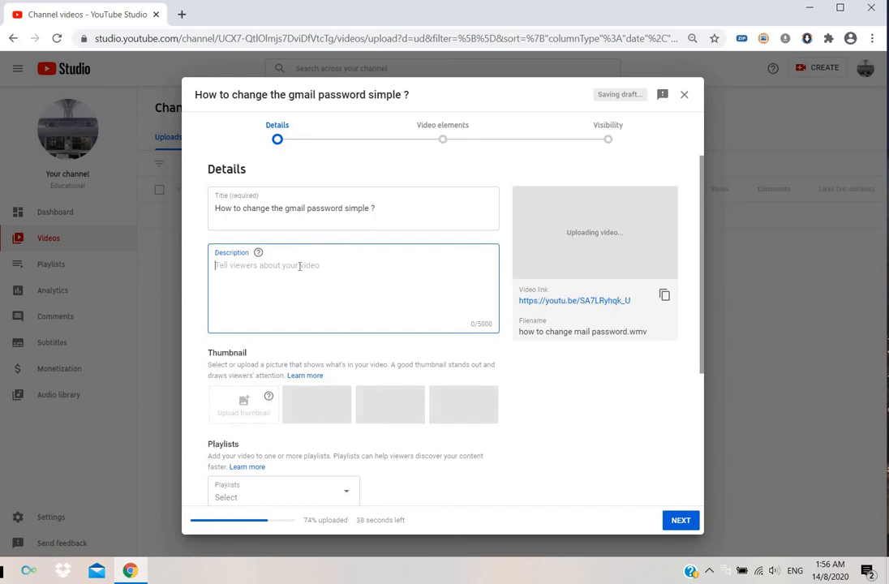
text(#)
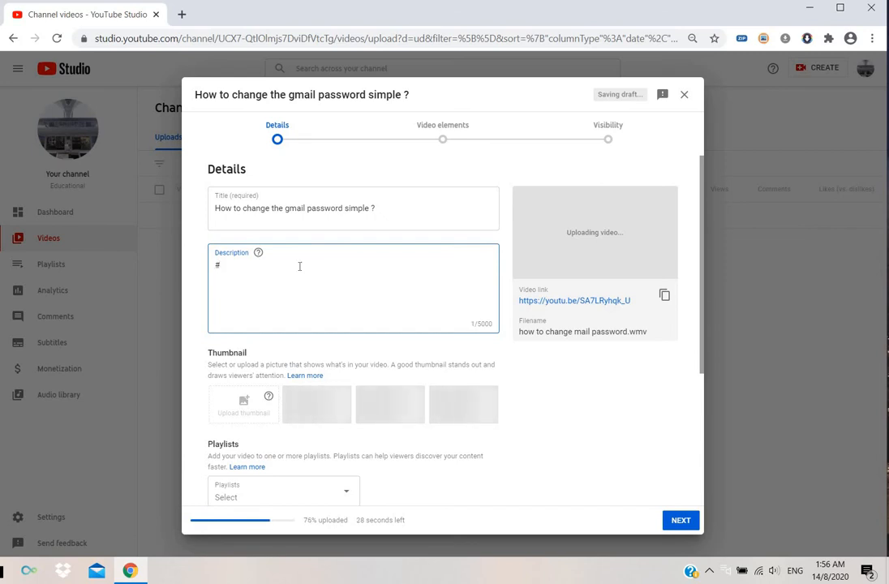
text(ho)
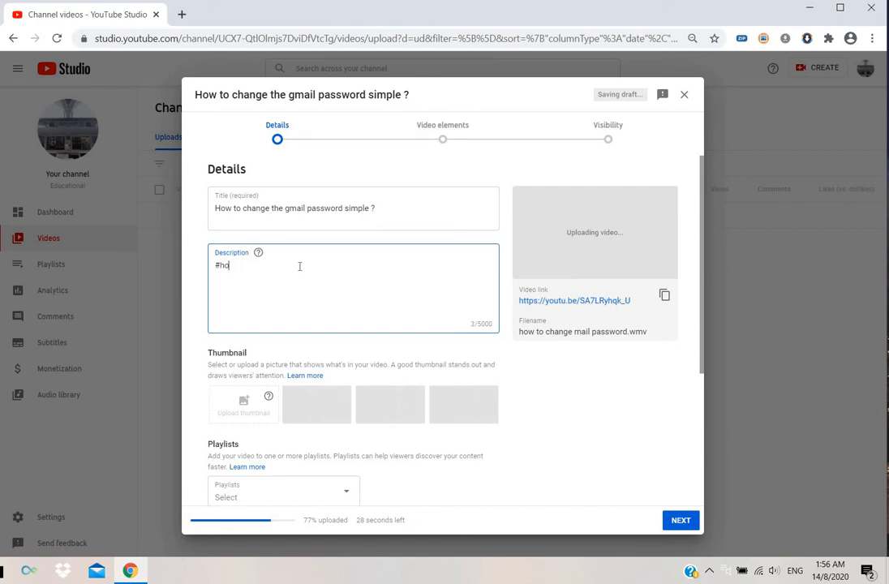
text(wtochange #how)
key(BackSpace)
key(BackSpace)
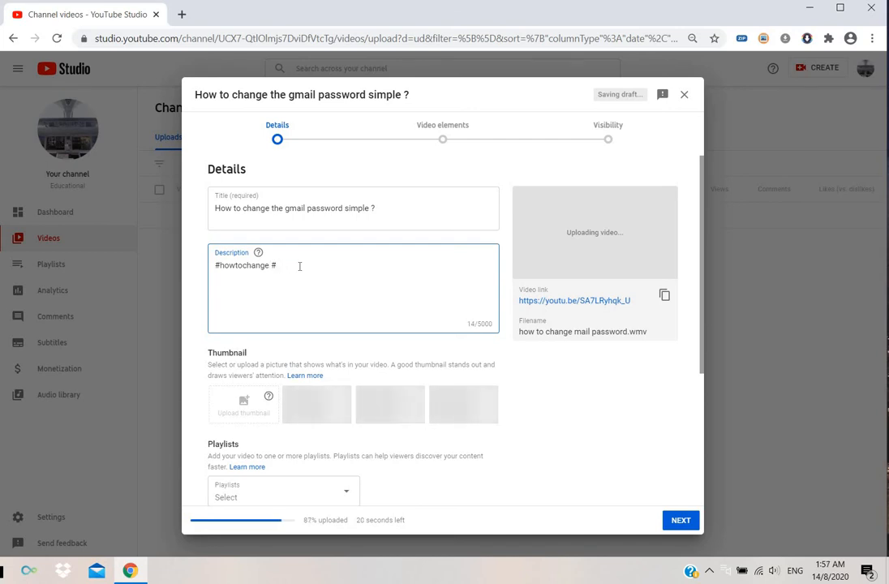
text(pass)
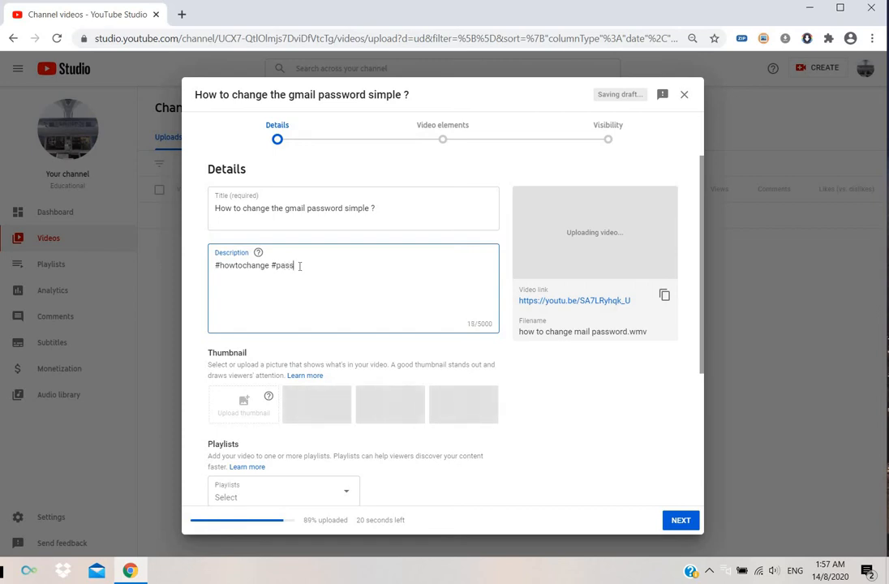
text(wo)
text(rd)
text(change)
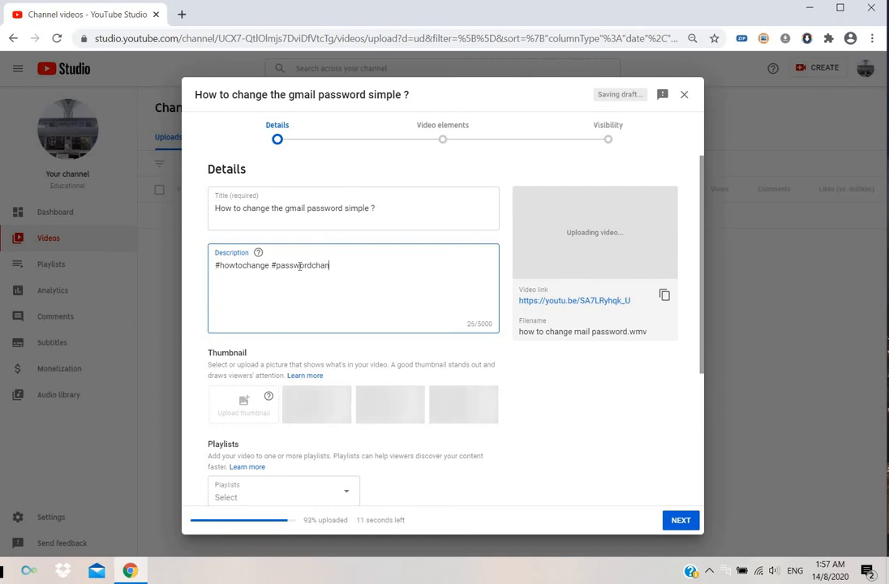
text( #)
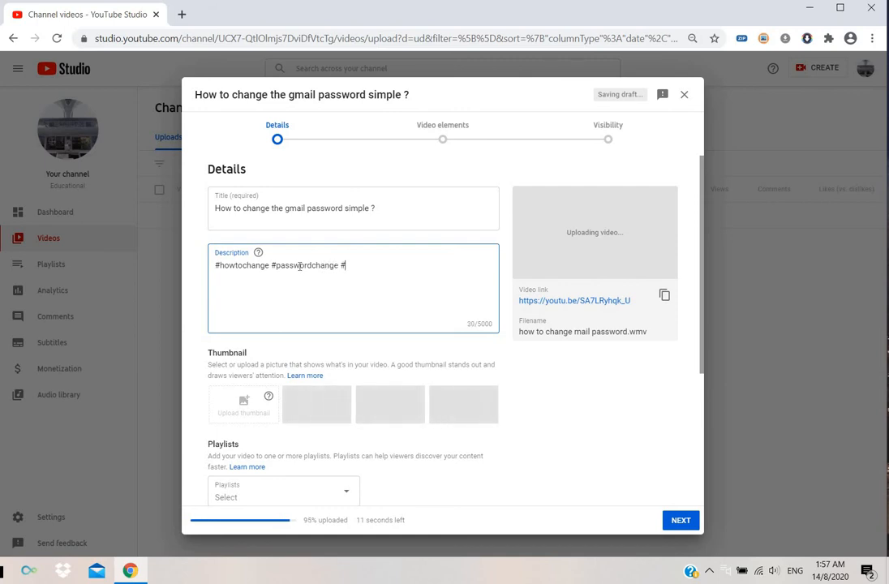
text(gmail)
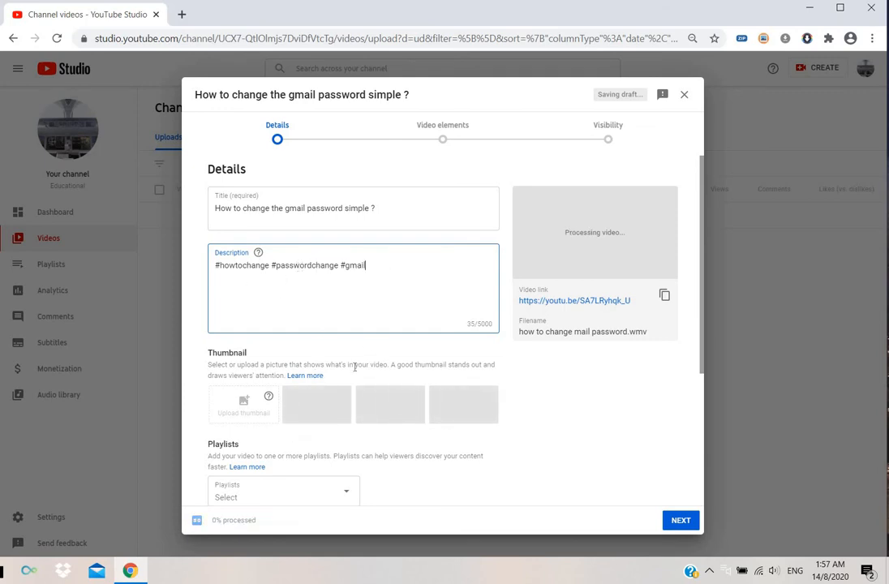
- Add the video to the "how to change ?" playlist
scroll(354, 373, down, 2)
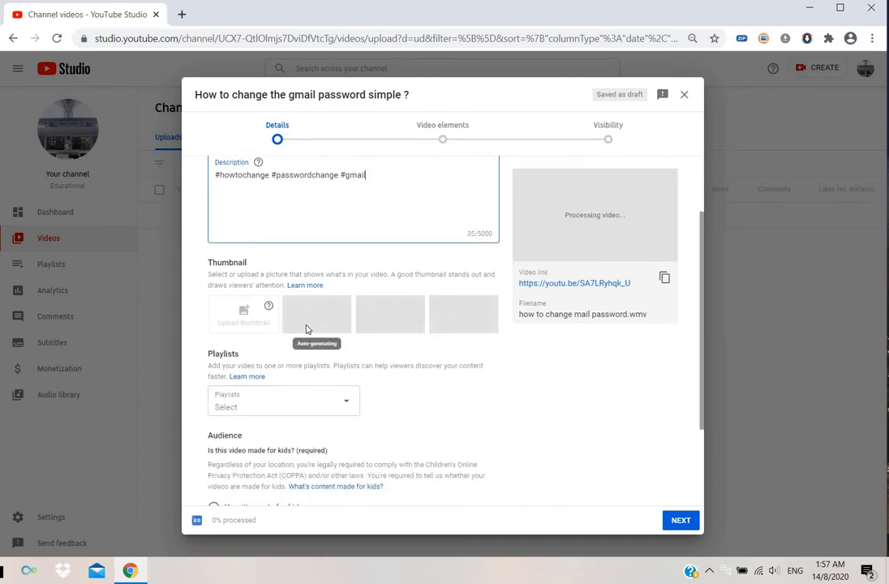
click(347, 409)
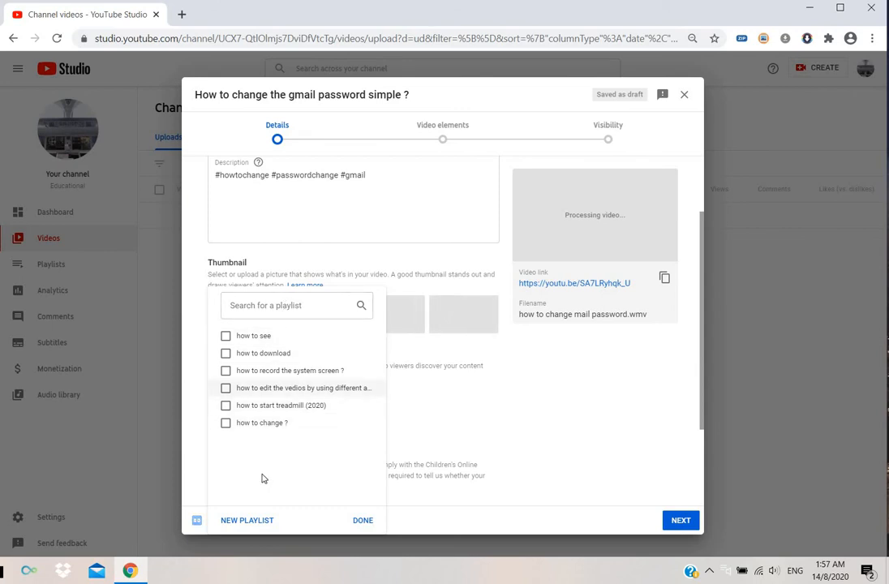
click(225, 424)
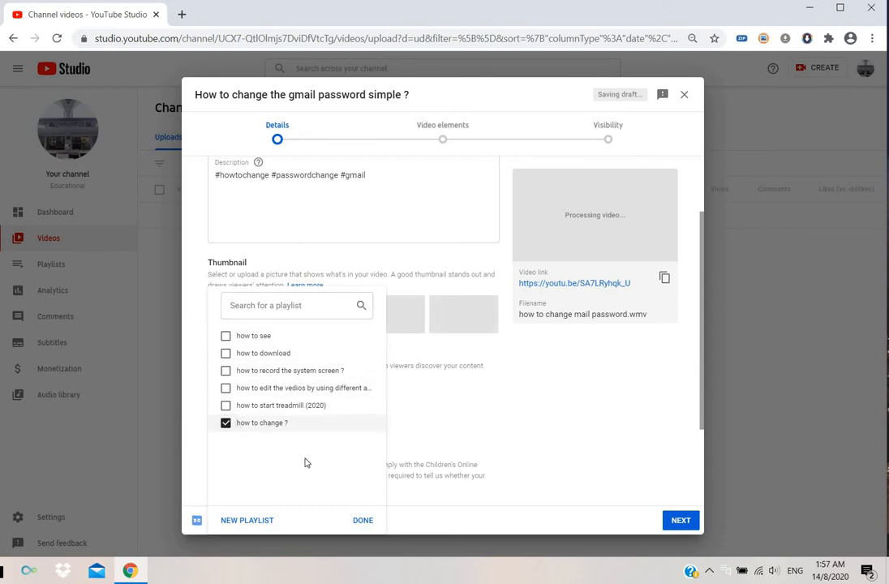
click(363, 523)
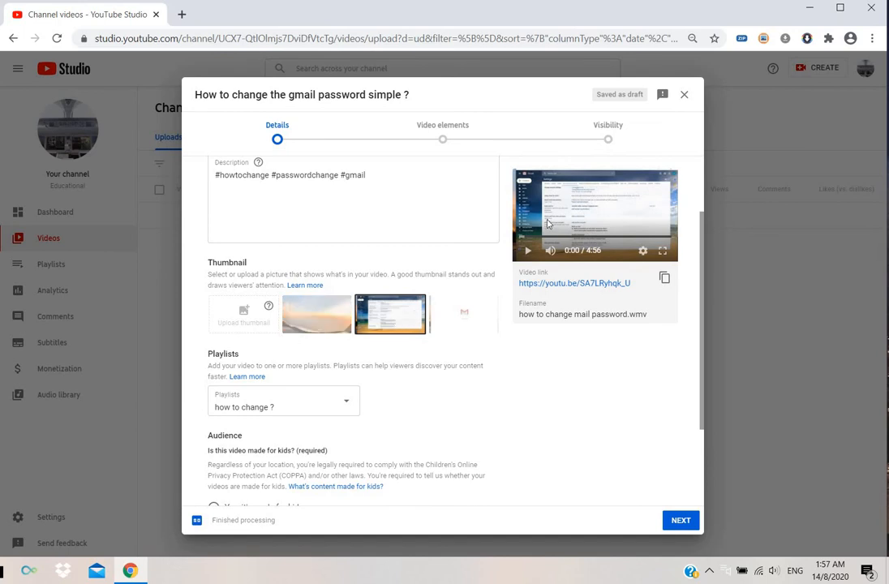
- Compare the auto-generated thumbnails and choose the one showing the Gmail logo
click(464, 314)
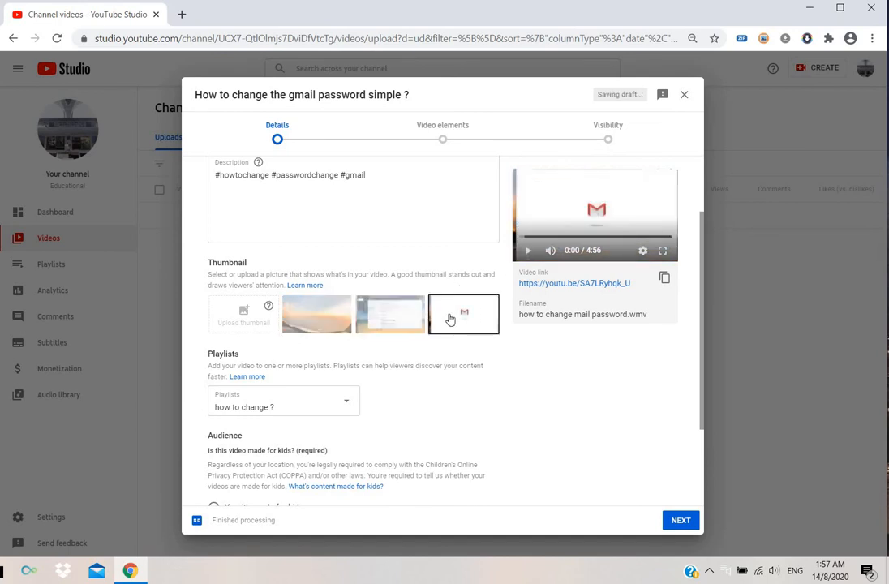
click(334, 329)
click(377, 328)
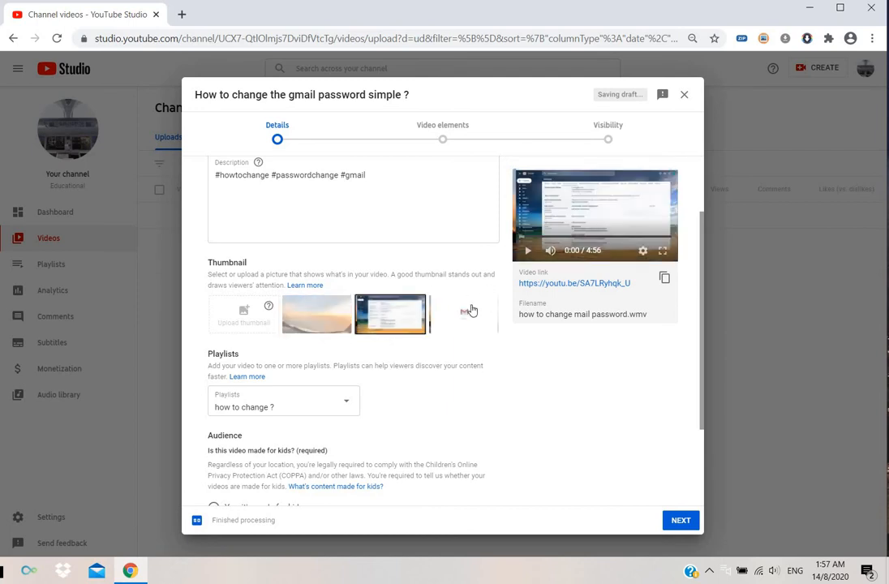
click(470, 309)
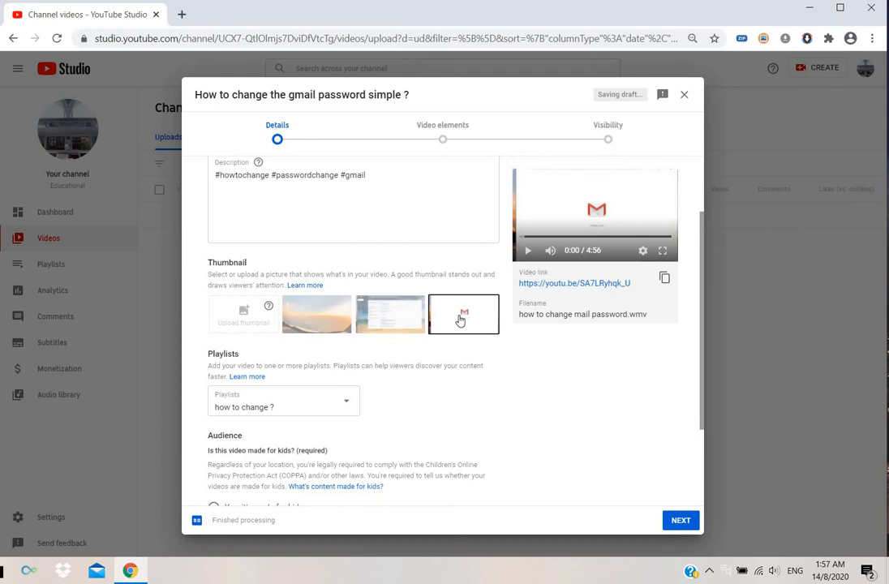
- Expand the advanced age restriction settings for the video's audience and review the options
scroll(460, 320, down, 3)
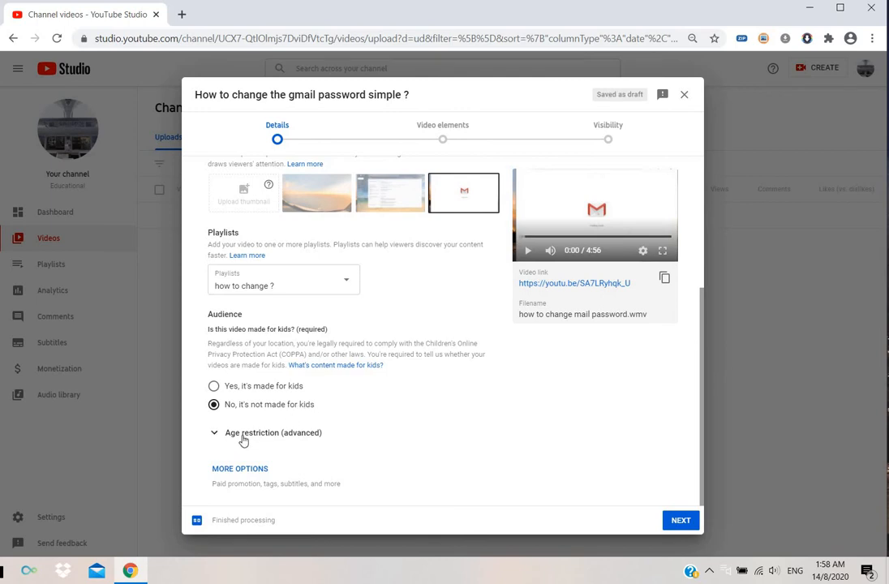
click(234, 439)
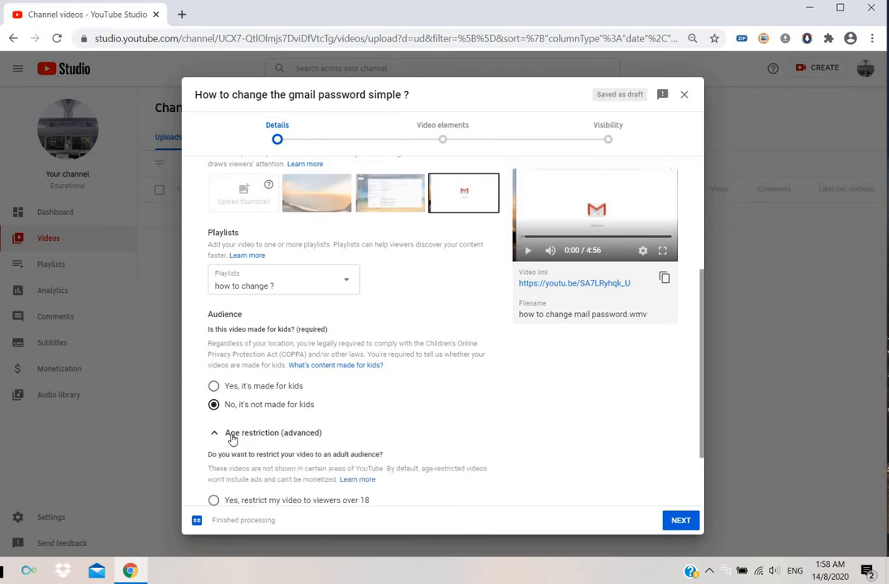
scroll(235, 445, down, 2)
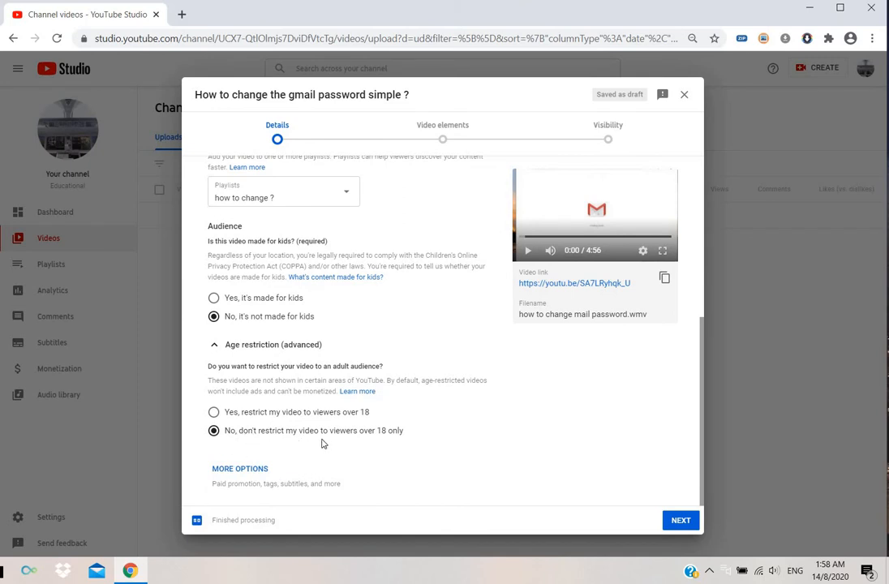
- Show the additional video options and add the tag "how to change password ?"
click(251, 471)
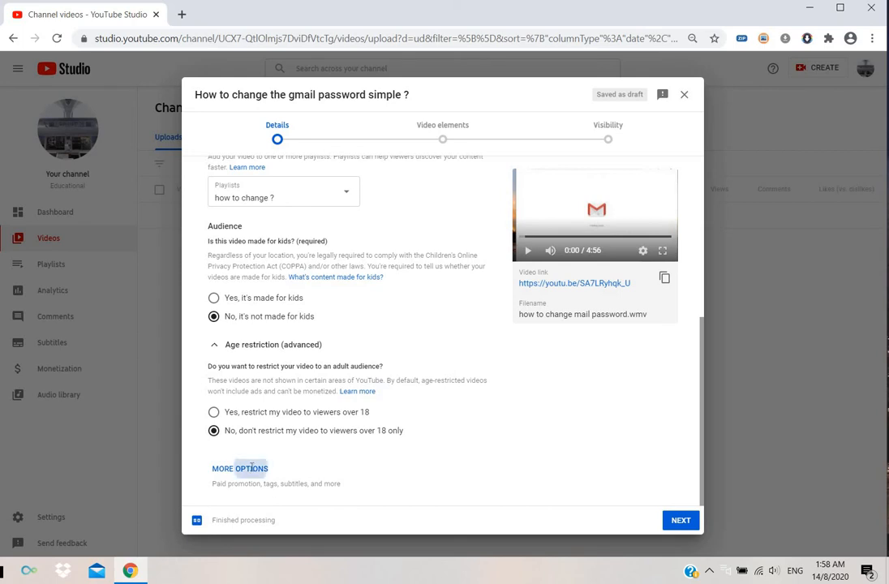
scroll(242, 452, down, 2)
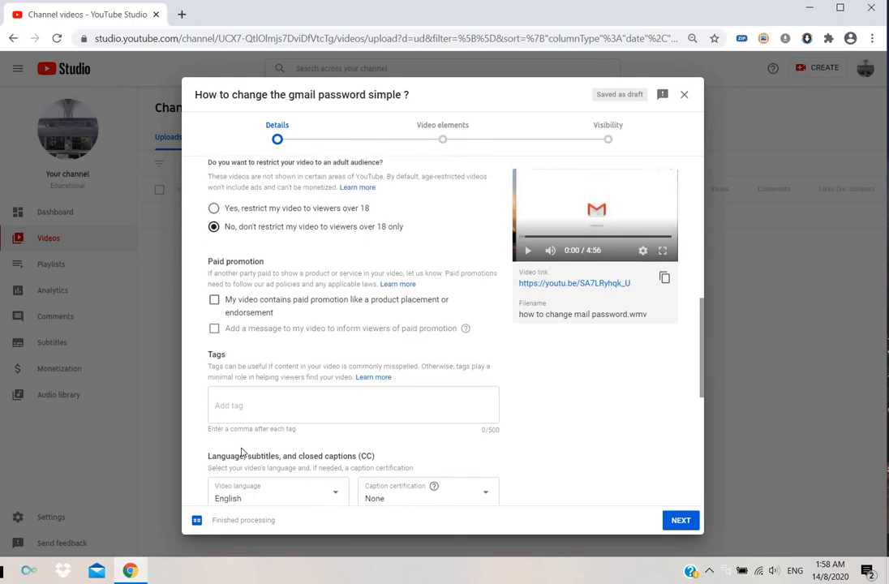
click(244, 403)
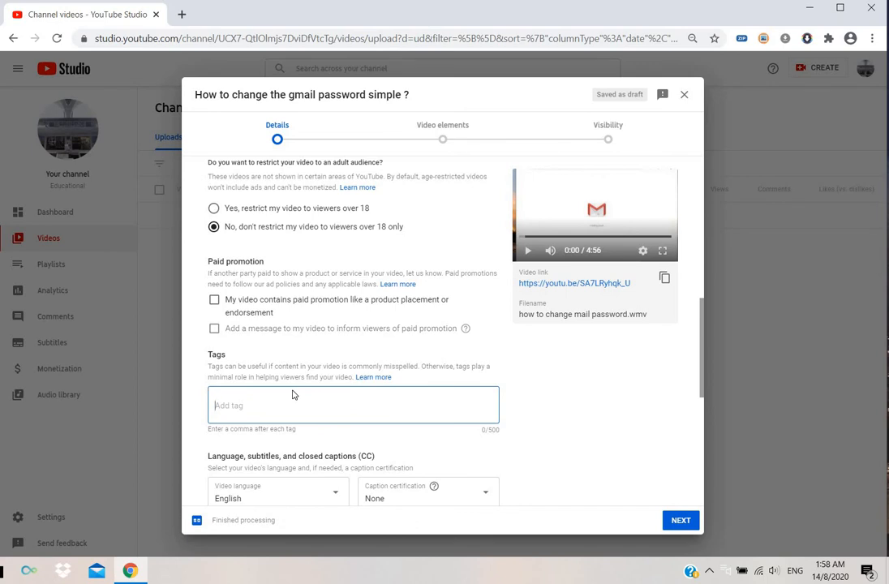
text(how)
text( to chan)
text(ge pass)
text(word)
text( ?,)
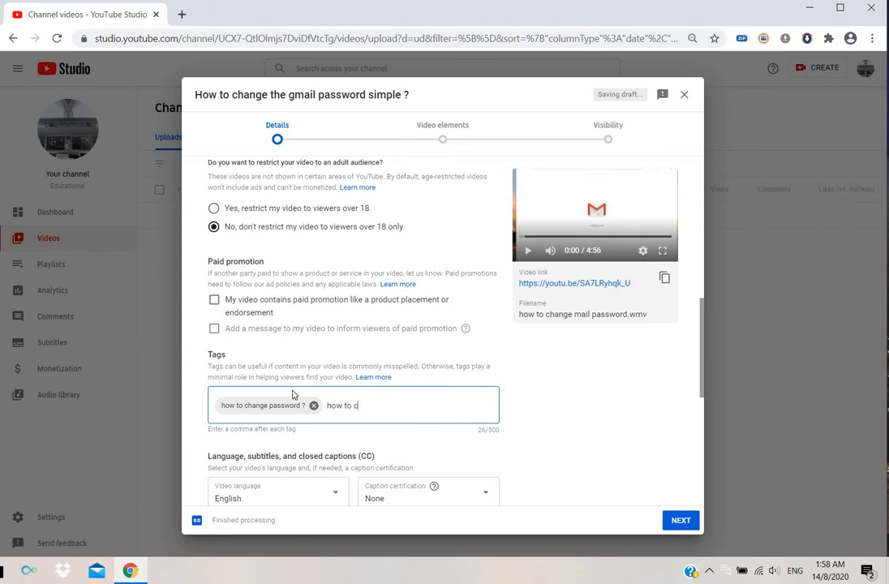
- Add the tags "how to change ?" and "password change ?" to the video
text(how to change ?)
key(Return)
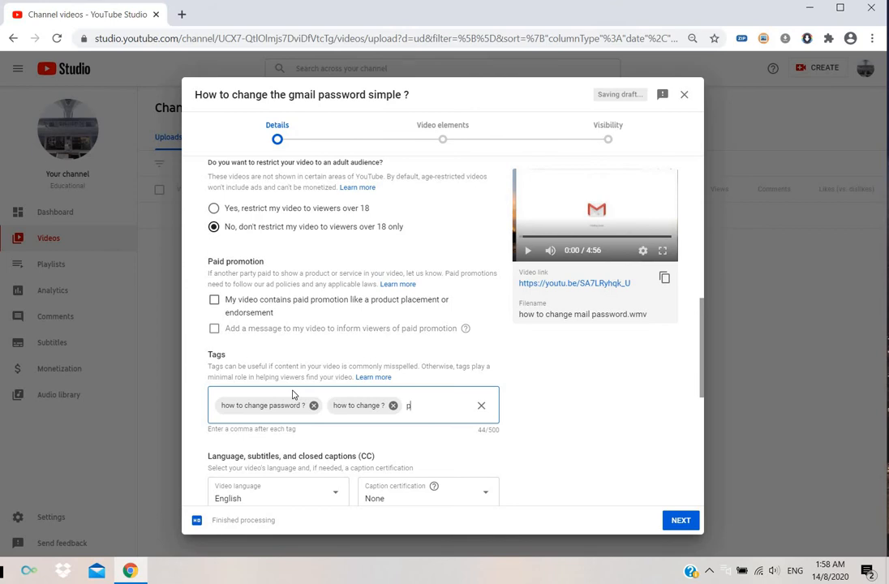
text(passw)
text(ord change)
text( ?)
key(Return)
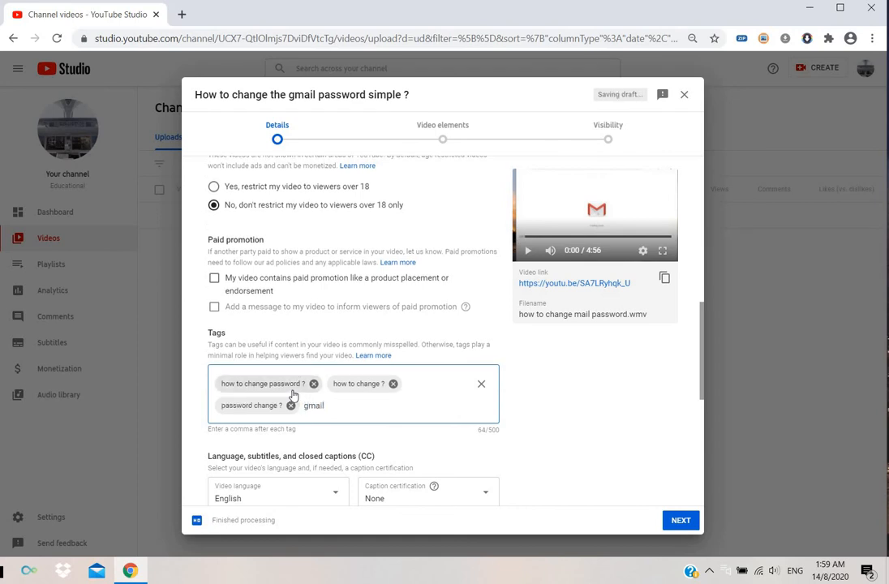
- Add the tag "gmail password change?" to the video
text(gmail password change)
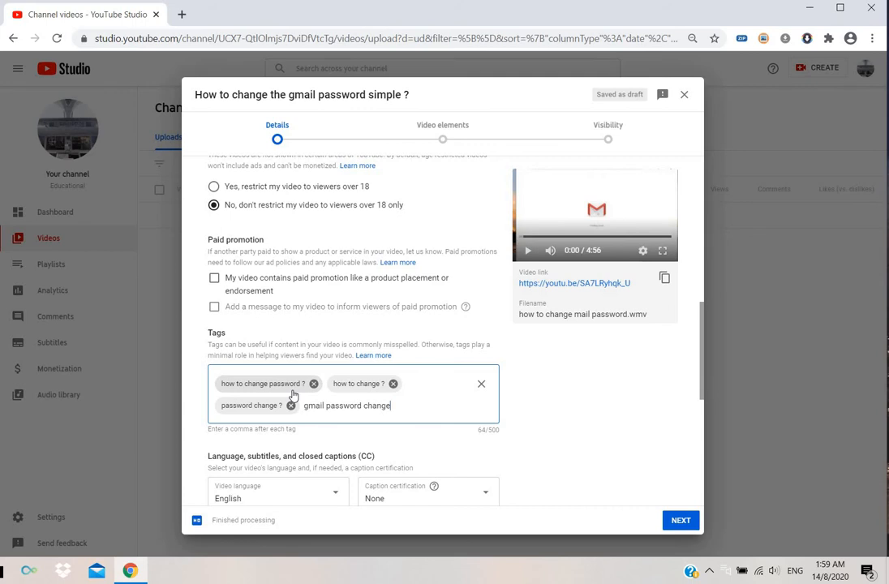
text(?)
key(Return)
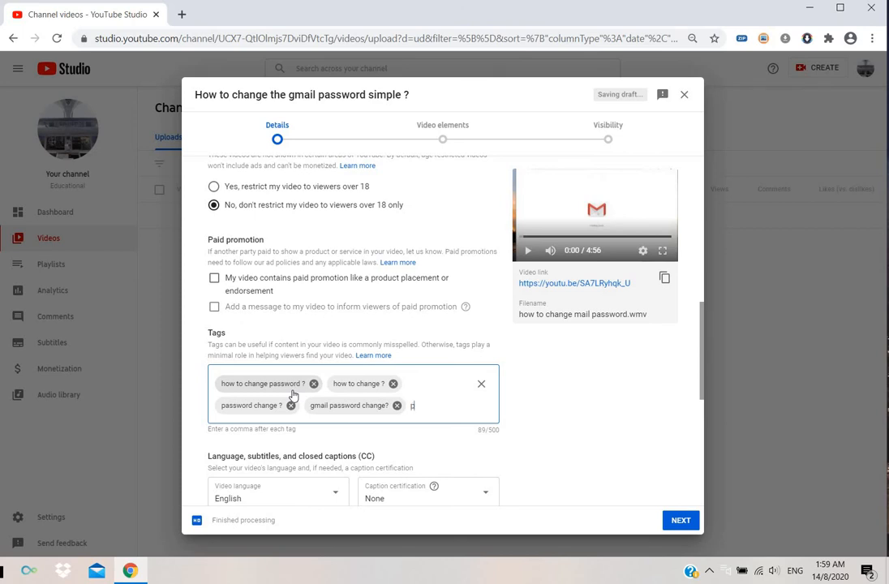
- Add the tag "pass word change for mail?" to the video
text(pass)
text( word change)
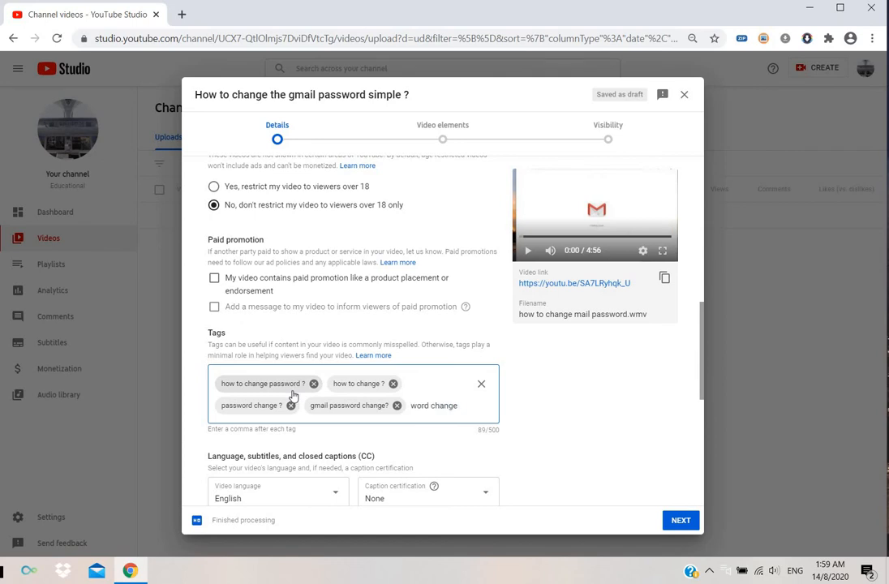
text( for mail?)
key(Return)
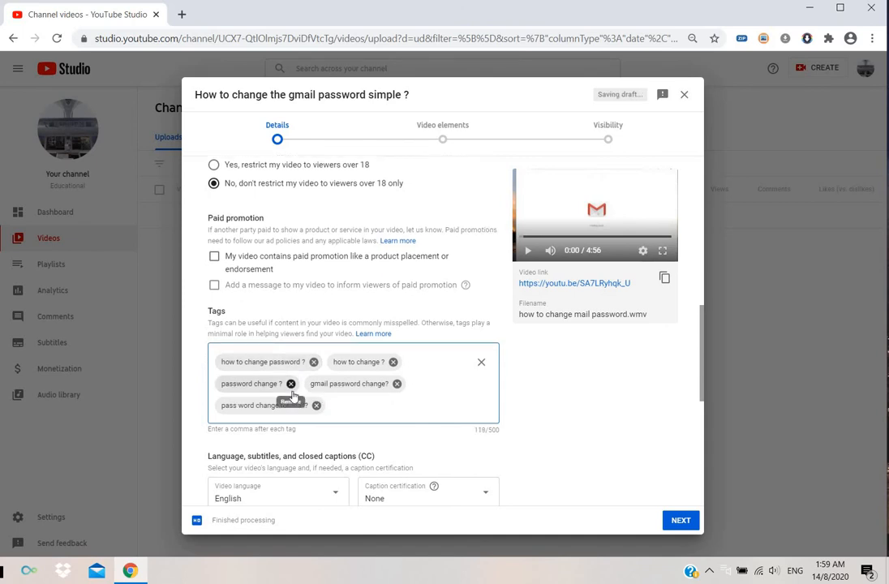
- Add the tag "mail password modification ?" to the video
text(mo)
text(il passwo)
text(rd modificatio)
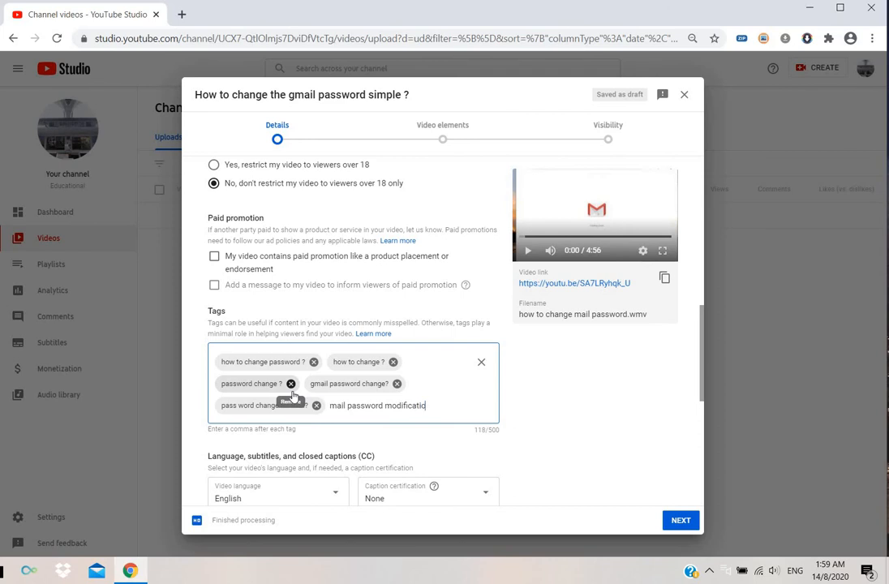
text(n ?,)
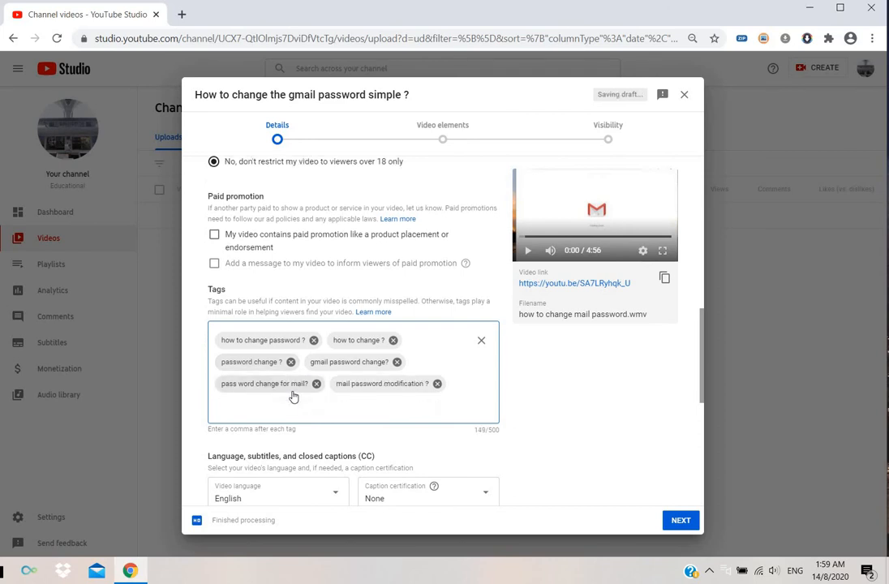
- Set the video's recording date to Aug 14, 2020
scroll(328, 457, down, 2)
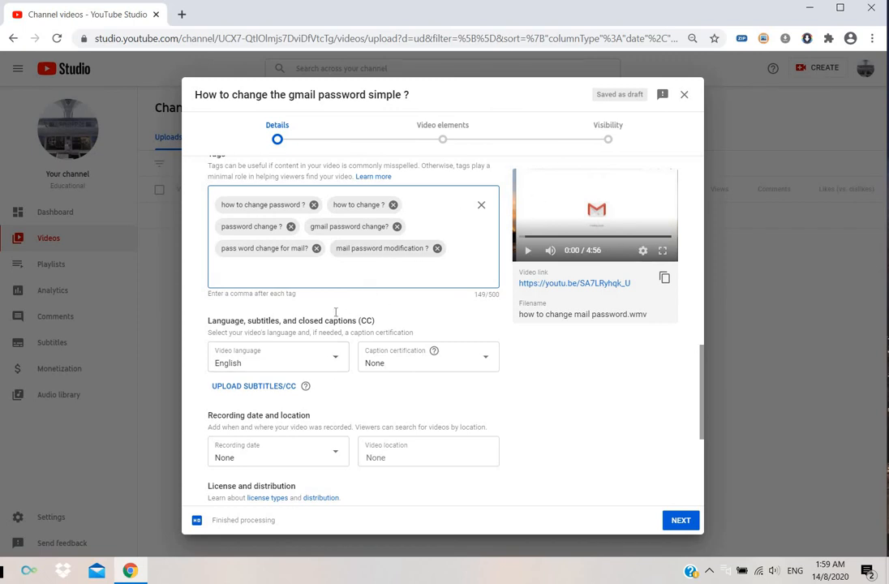
scroll(286, 352, down, 2)
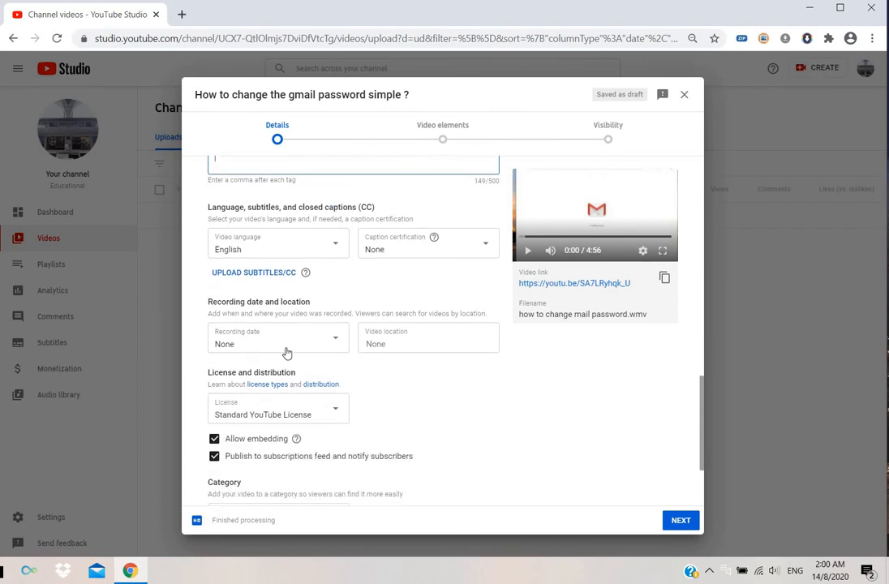
click(334, 343)
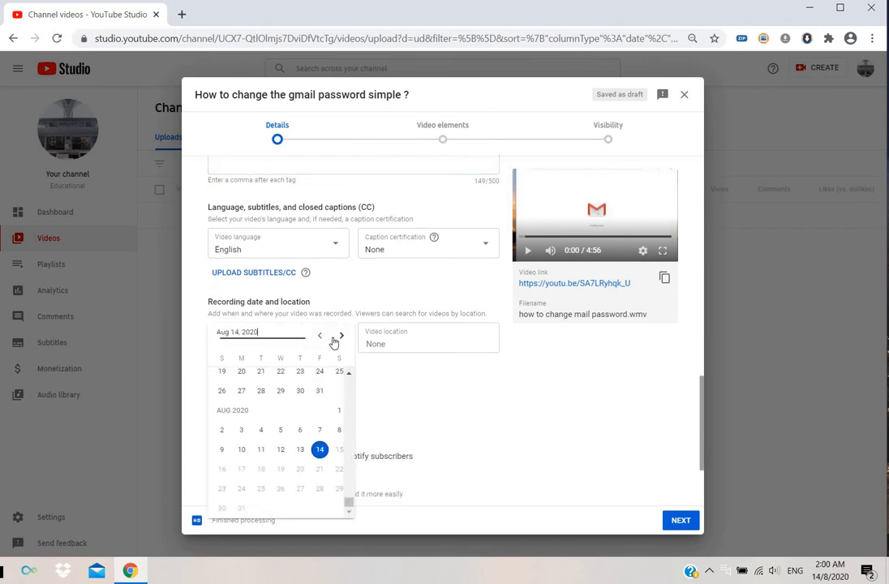
click(319, 451)
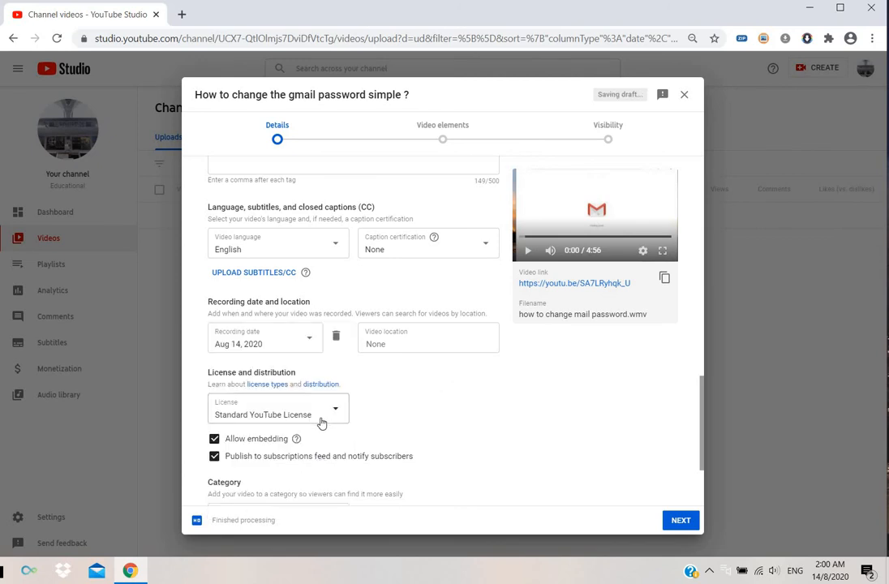
- Try the Creative Commons - Attribution license for the video and switch back to Standard YouTube License
scroll(324, 418, down, 2)
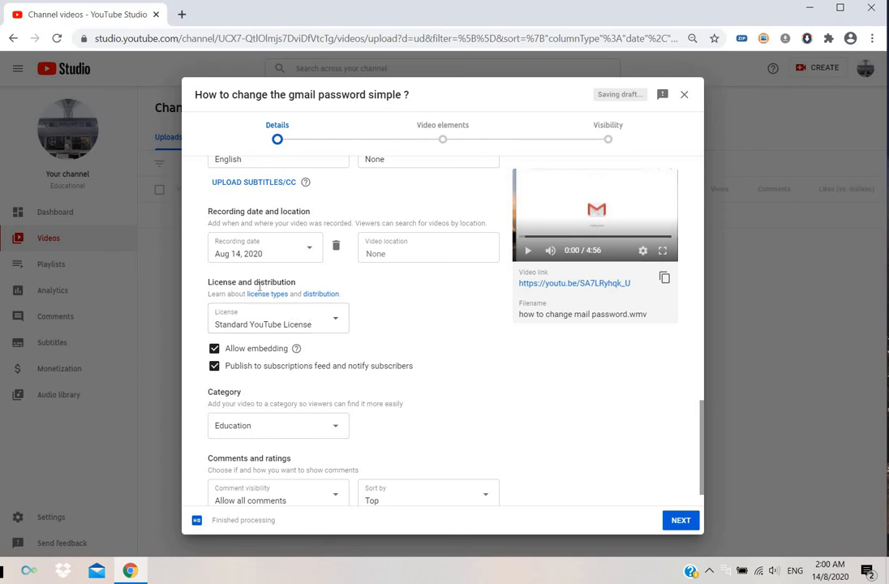
click(335, 324)
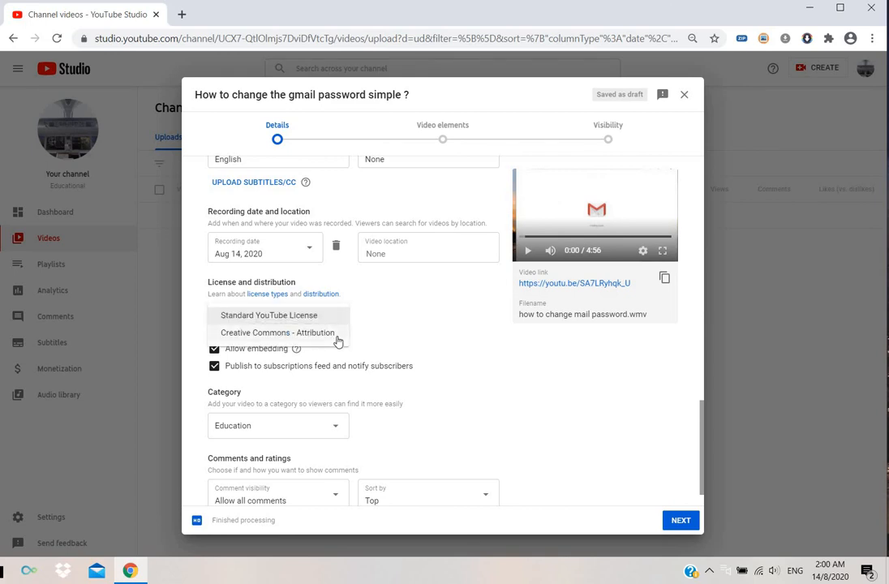
click(337, 332)
click(339, 328)
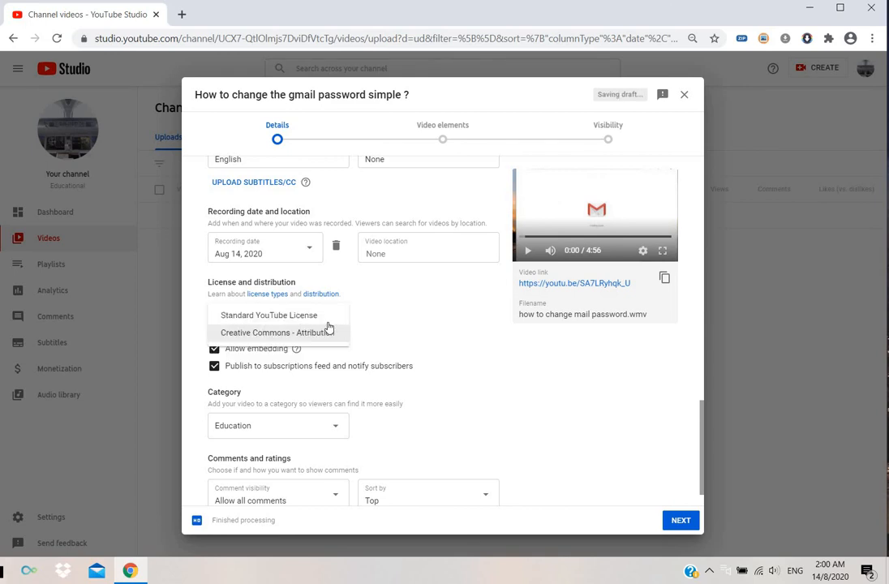
click(324, 318)
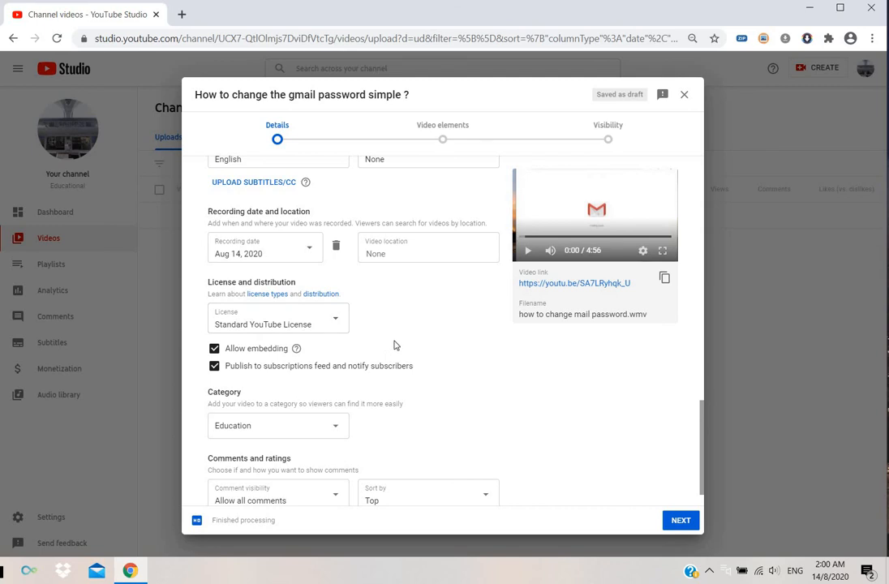
- Review the video's category and comment visibility settings and look over the entered tags
scroll(339, 398, down, 1)
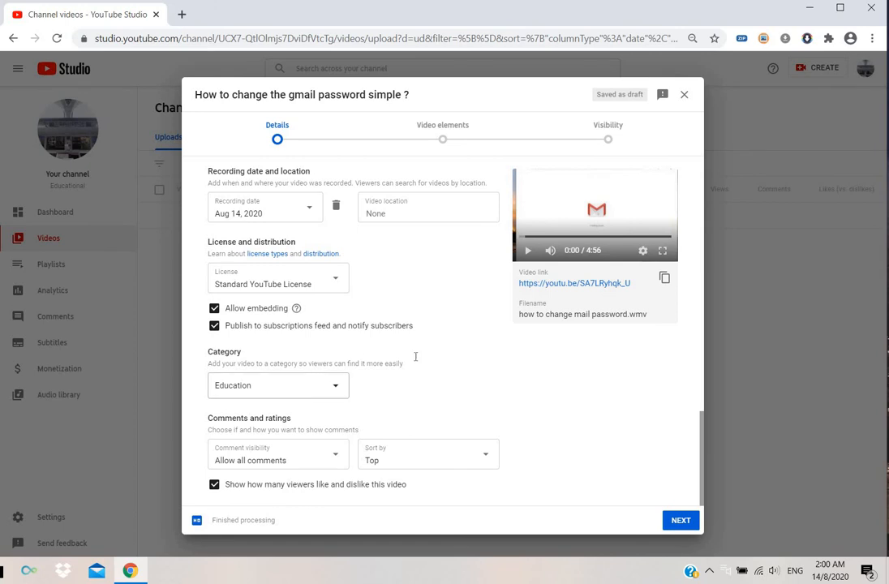
click(339, 459)
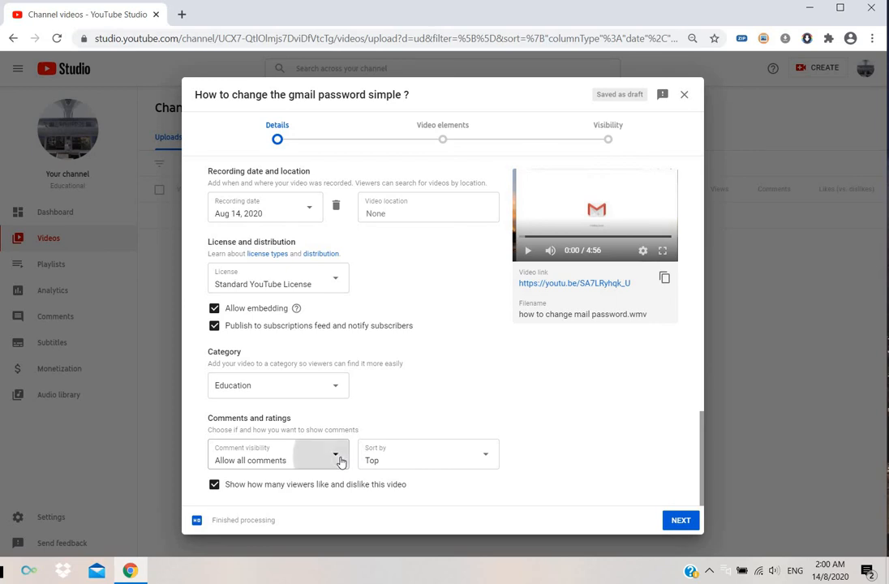
click(306, 452)
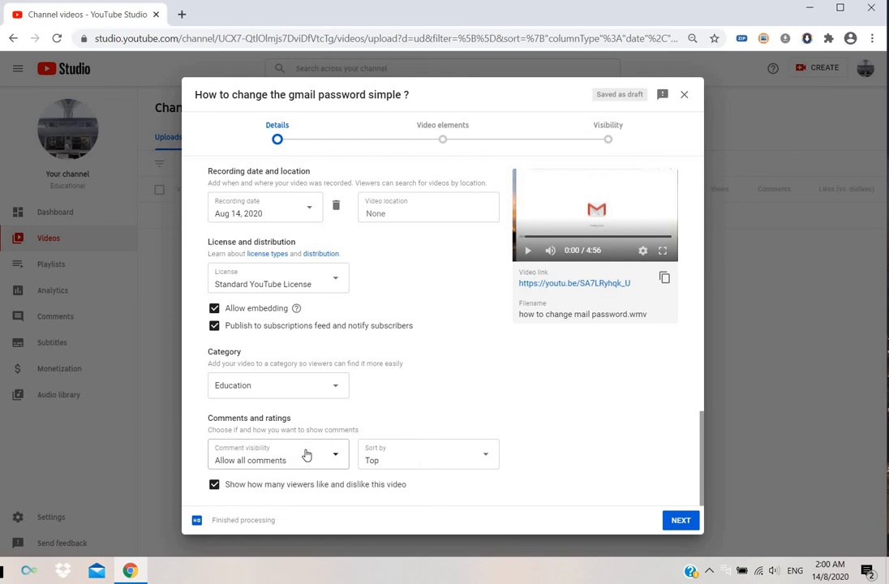
scroll(537, 426, up, 5)
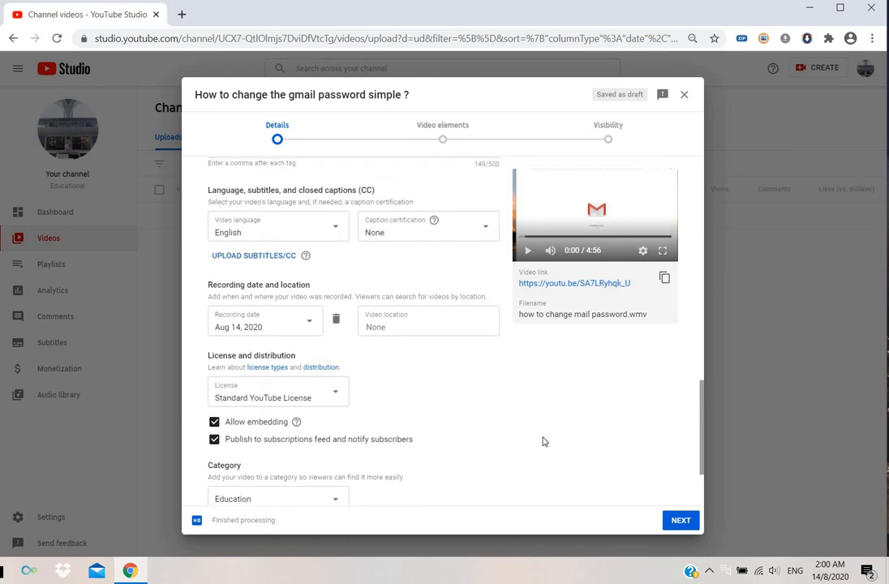
- Continue to the visibility settings without adding an end screen or cards, and review the publishing options
click(681, 521)
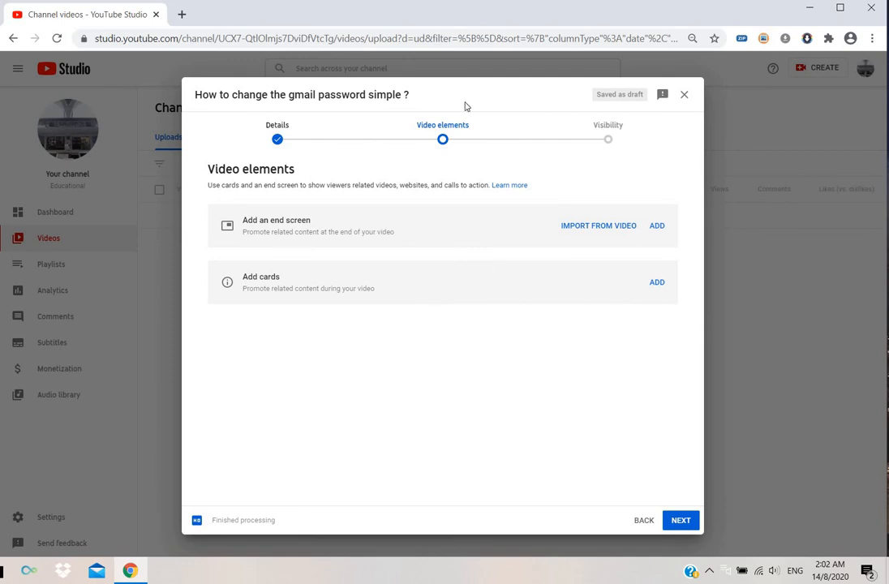
click(681, 521)
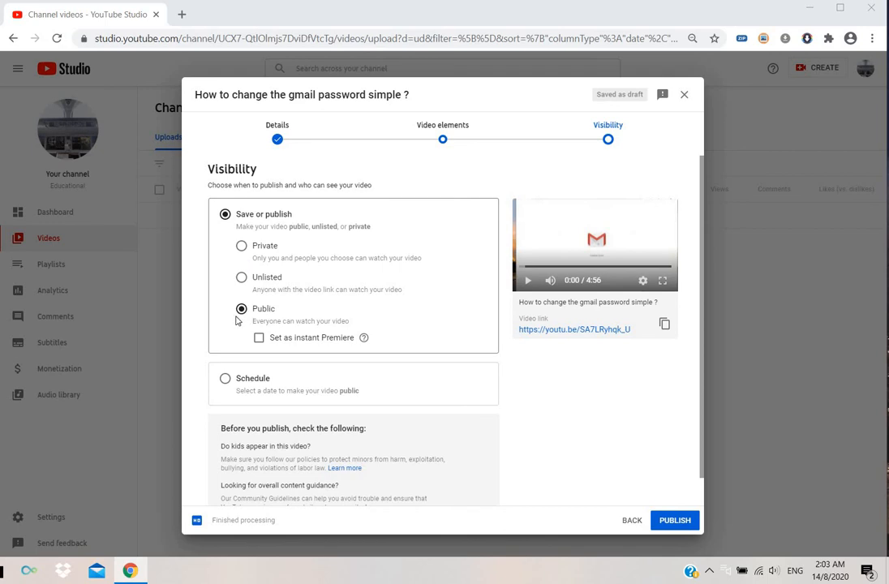
scroll(292, 339, down, 1)
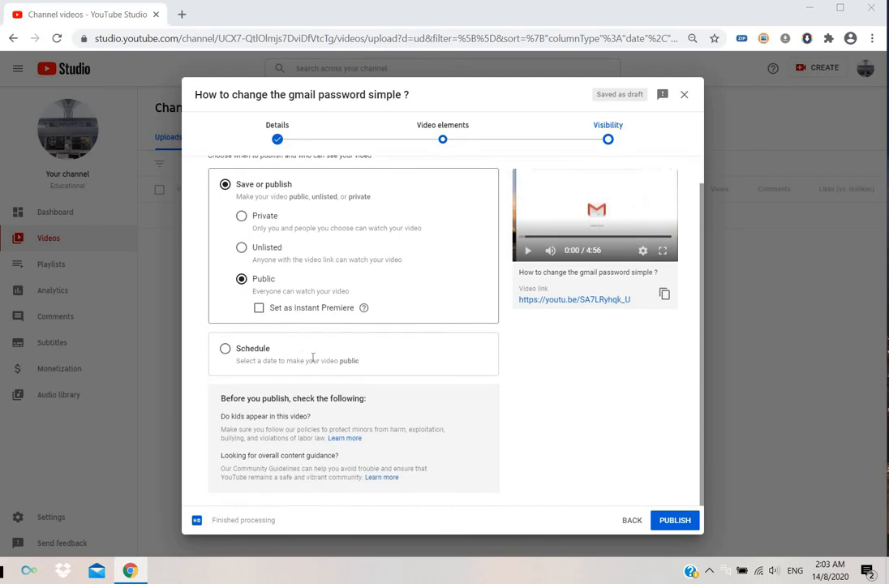
scroll(585, 372, up, 1)
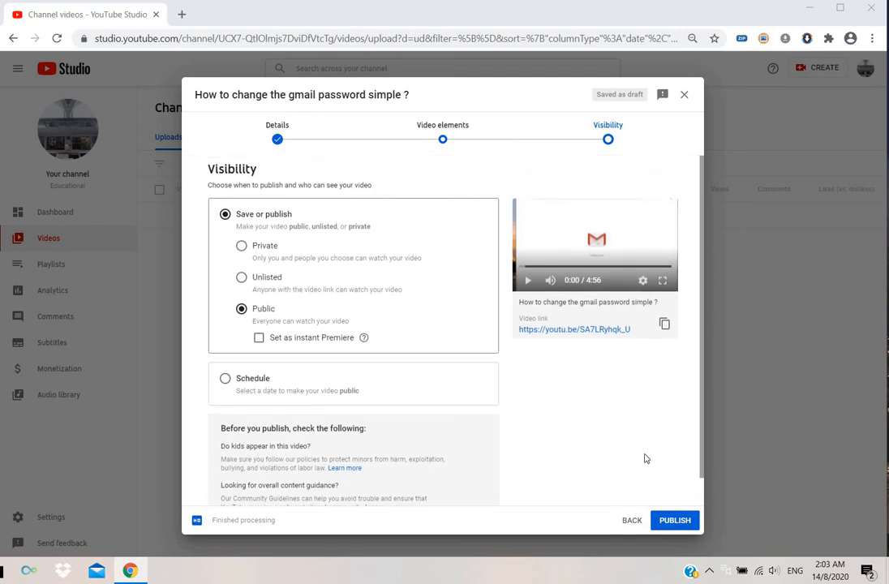
- Publish the video as Public, dismiss the McAfee virus protection warning and close the publishing confirmation
click(677, 520)
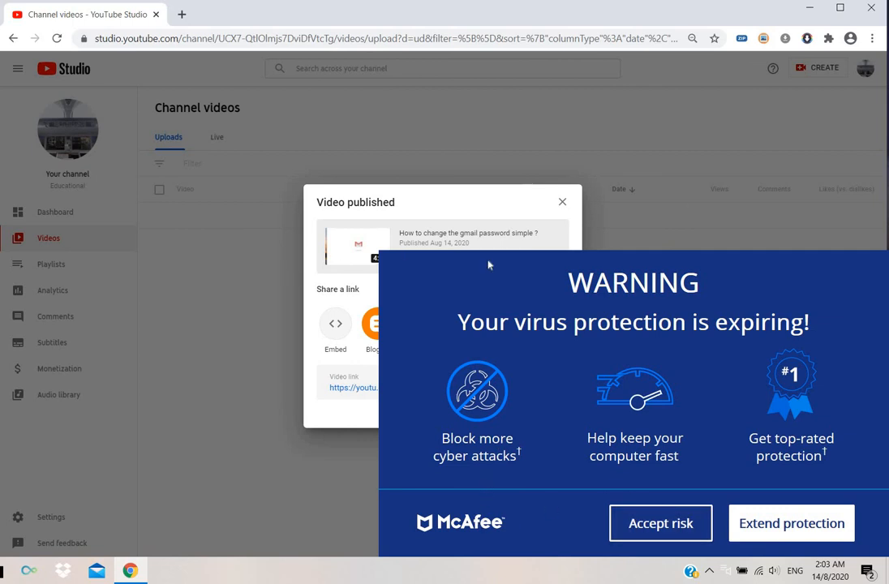
click(671, 524)
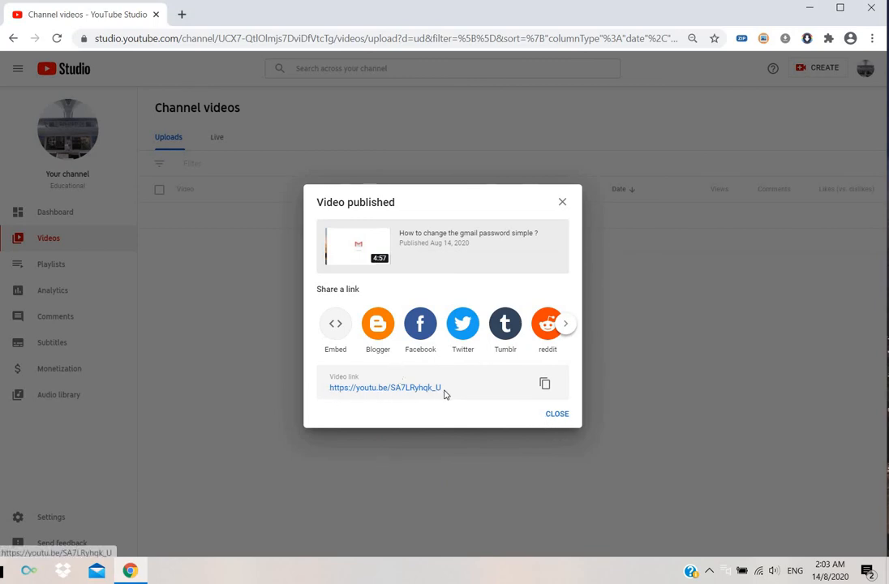
click(557, 414)
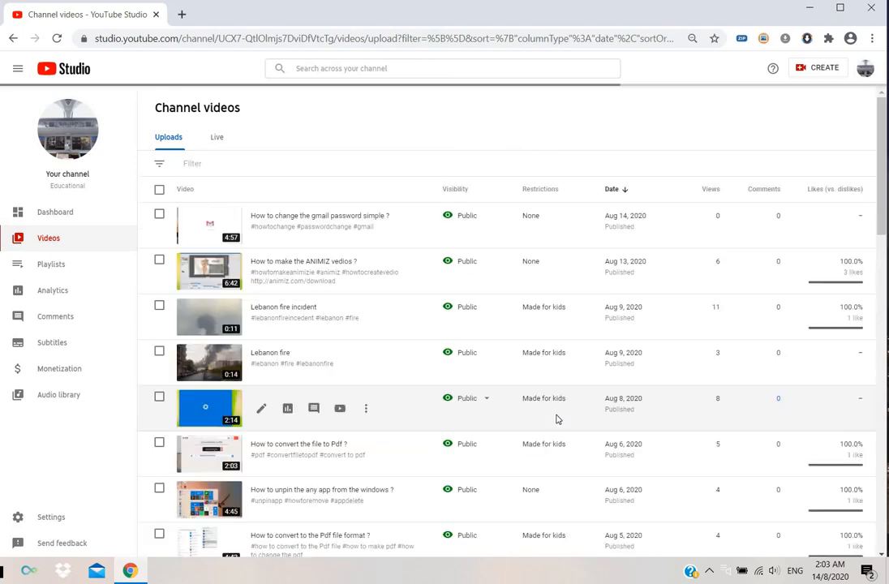